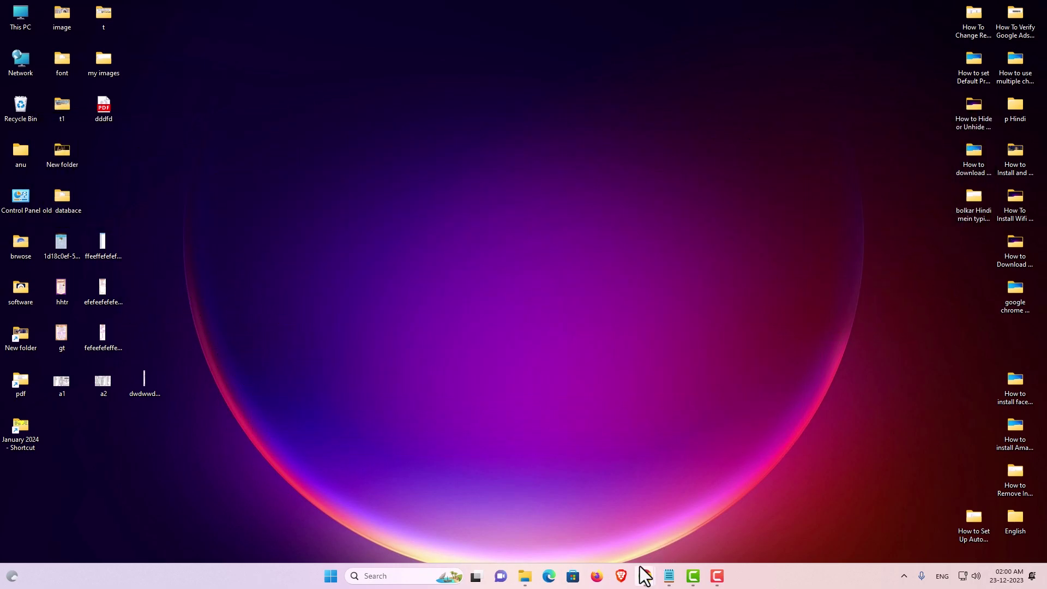
Rerun the 'google drive download' search and open the Download - Google Drive result in a new tab
{"action": "left_click", "coordinate": [686, 497]}
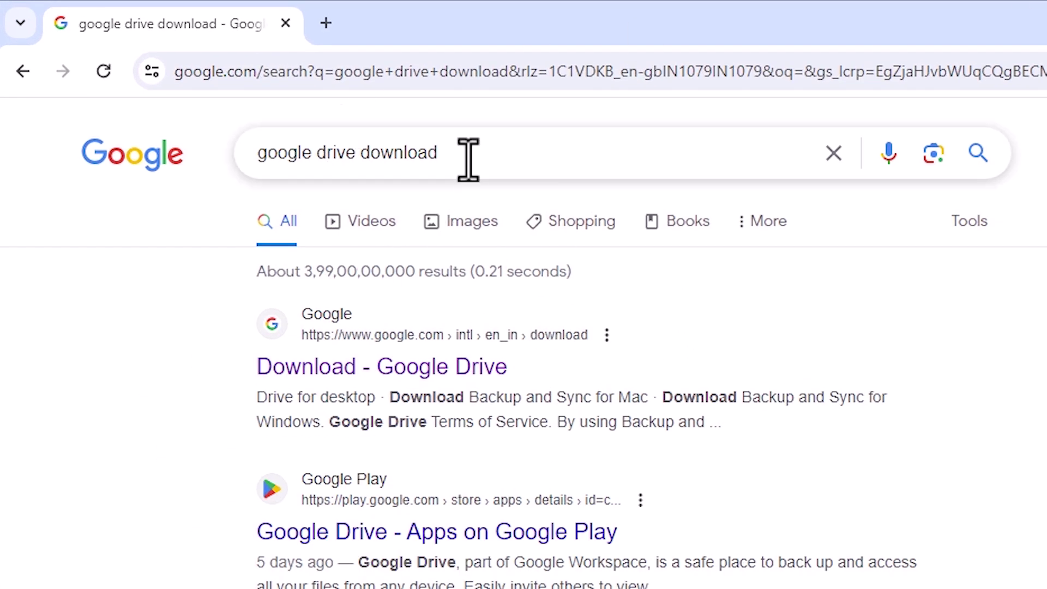
{"action": "left_click", "coordinate": [521, 166]}
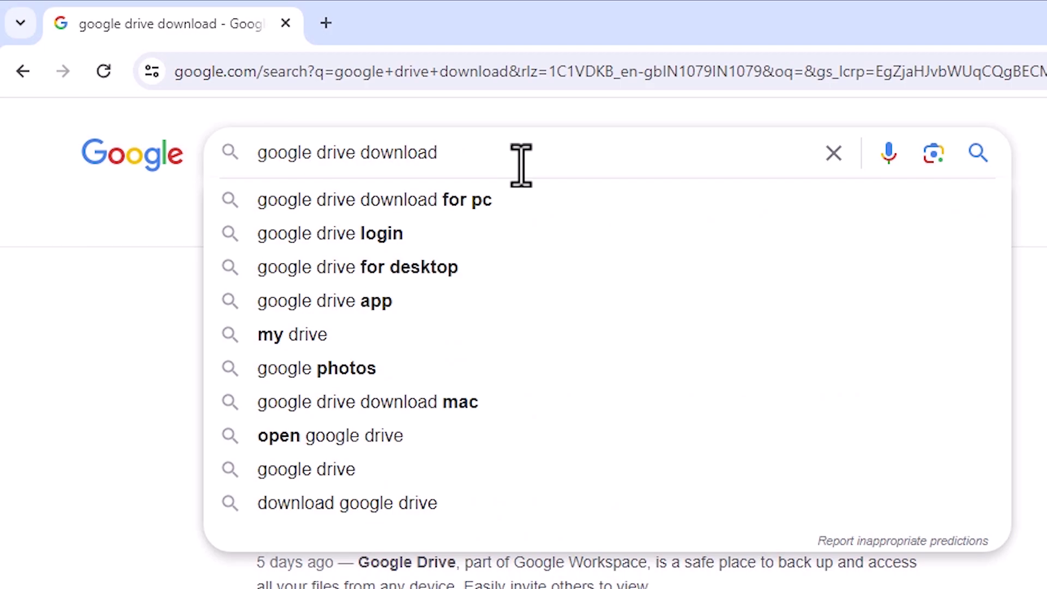
{"action": "key", "text": "Return"}
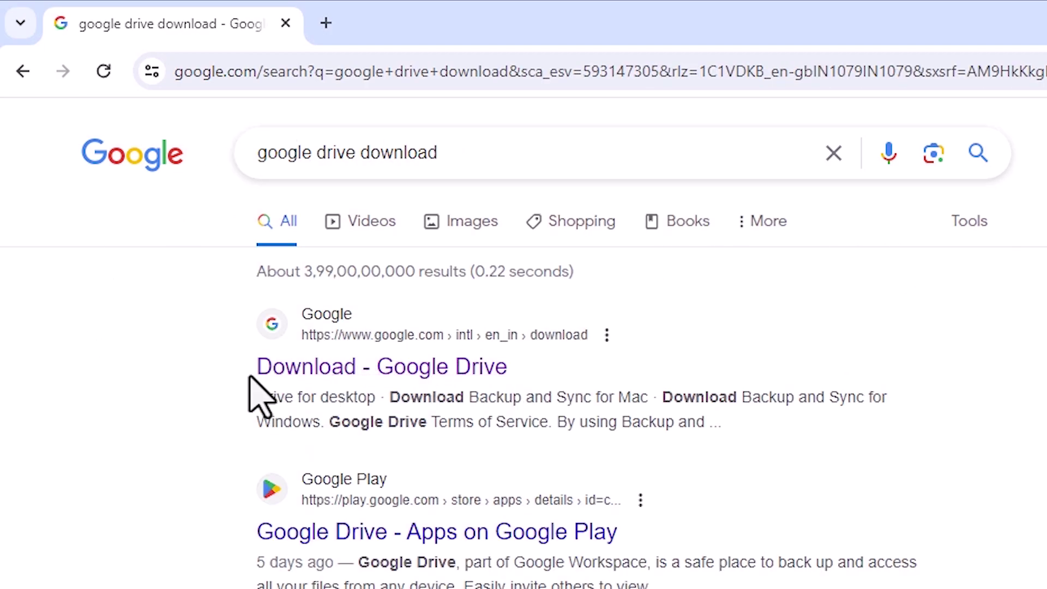
{"action": "right_click", "coordinate": [428, 378]}
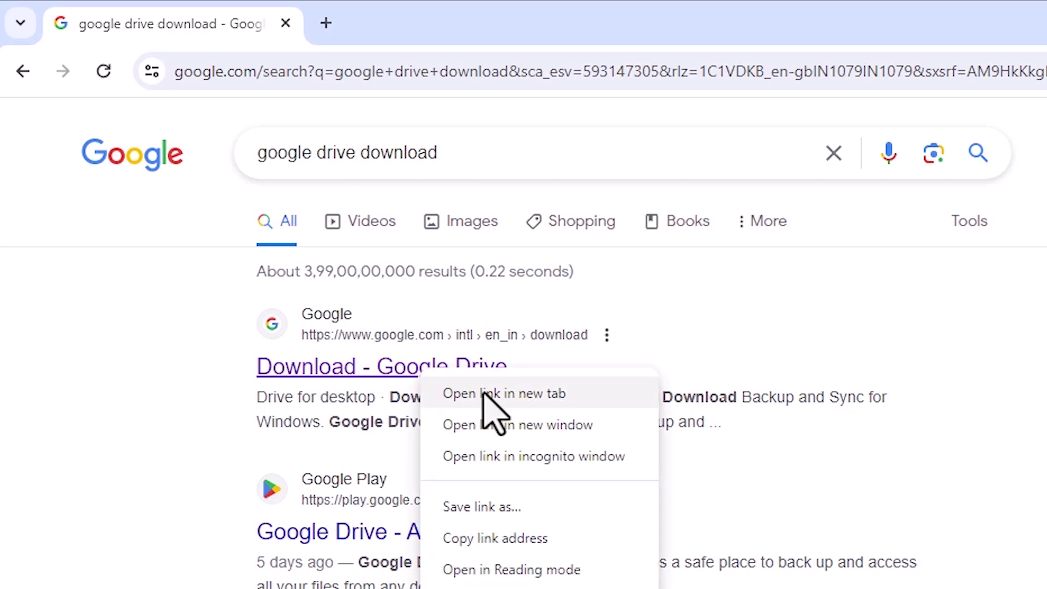
{"action": "left_click", "coordinate": [486, 393]}
{"action": "left_click", "coordinate": [445, 23]}
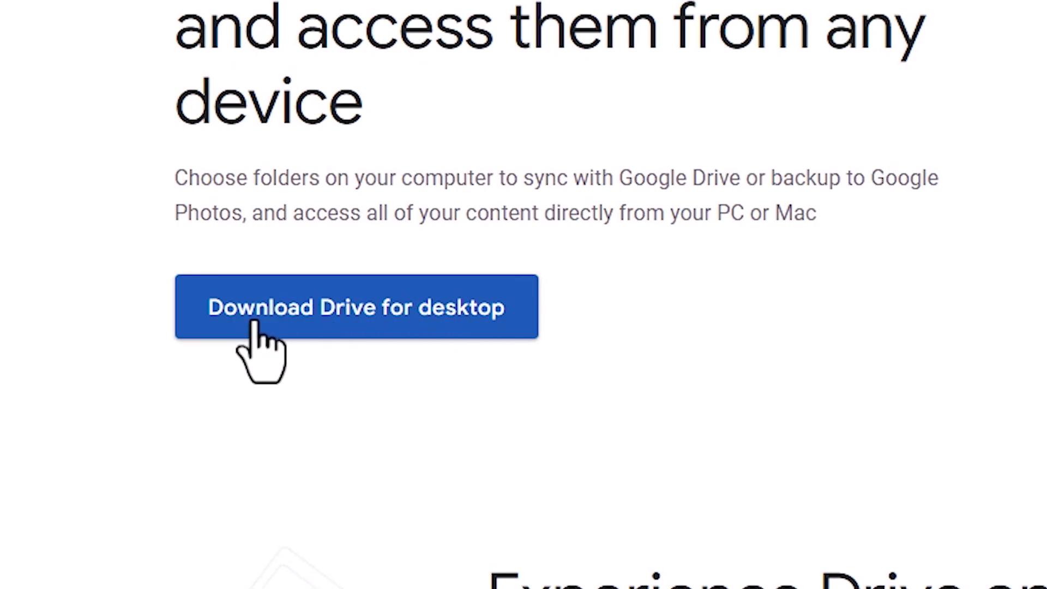
Download GoogleDriveSetup.exe (174 MB) and drag it from the Downloads folder onto the desktop
{"action": "left_click", "coordinate": [442, 323]}
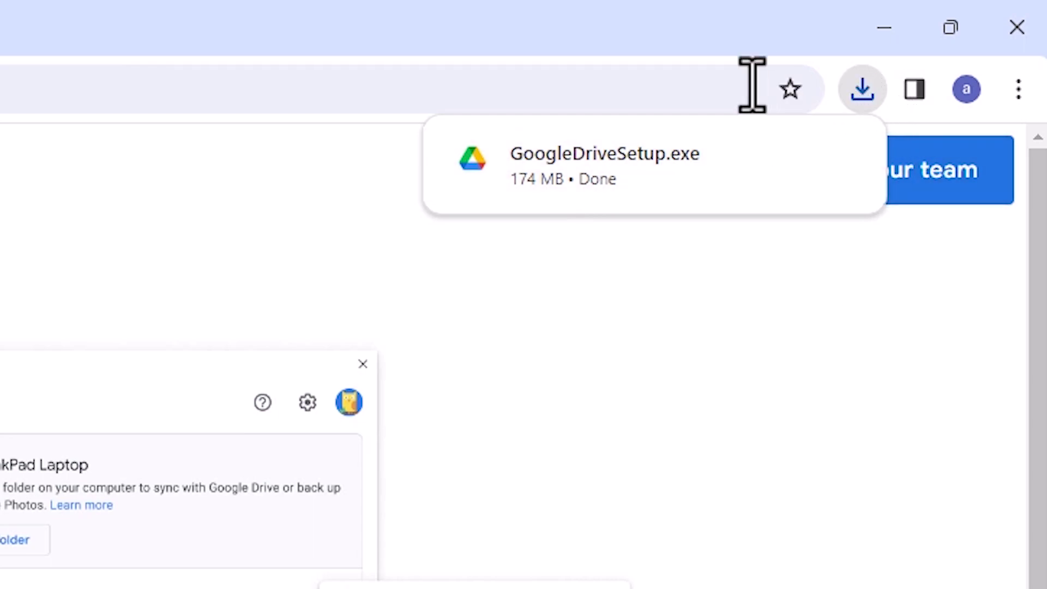
{"action": "mouse_move", "coordinate": [695, 180]}
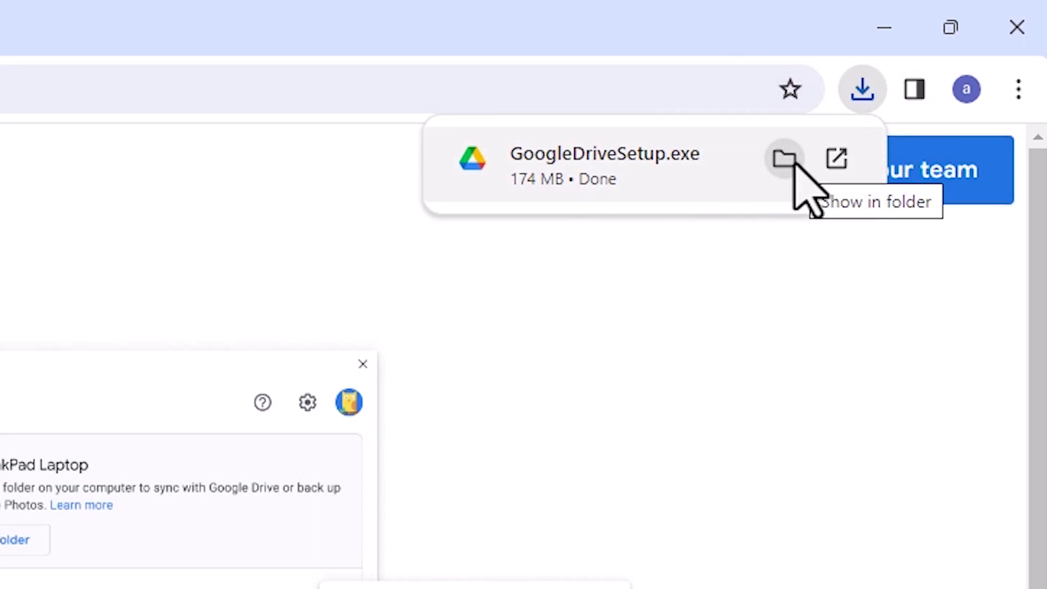
{"action": "left_click", "coordinate": [786, 158]}
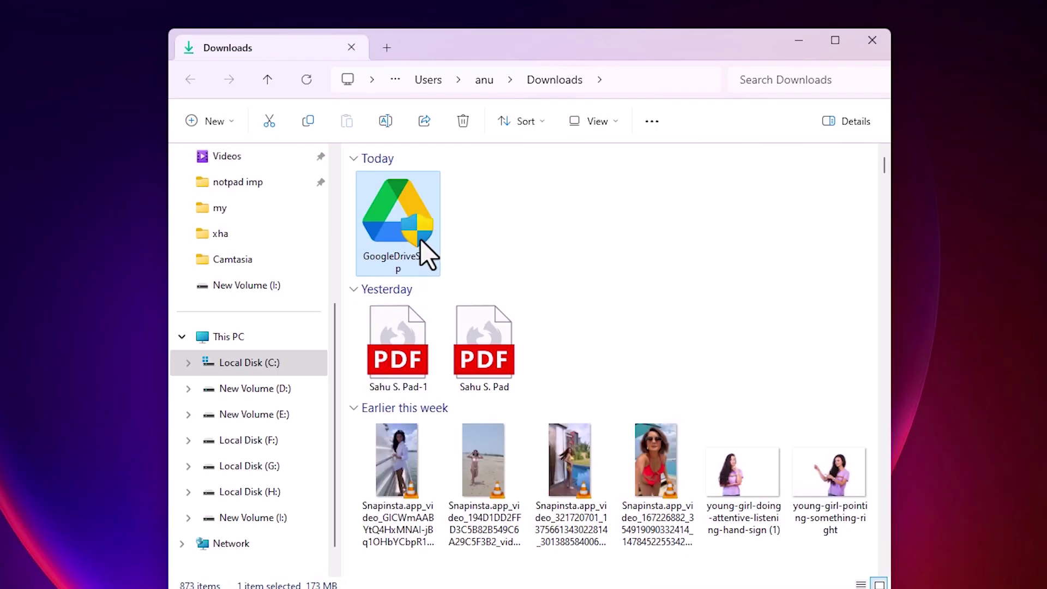
{"action": "left_click_drag", "start_coordinate": [420, 240], "coordinate": [25, 210]}
{"action": "left_click", "coordinate": [873, 40]}
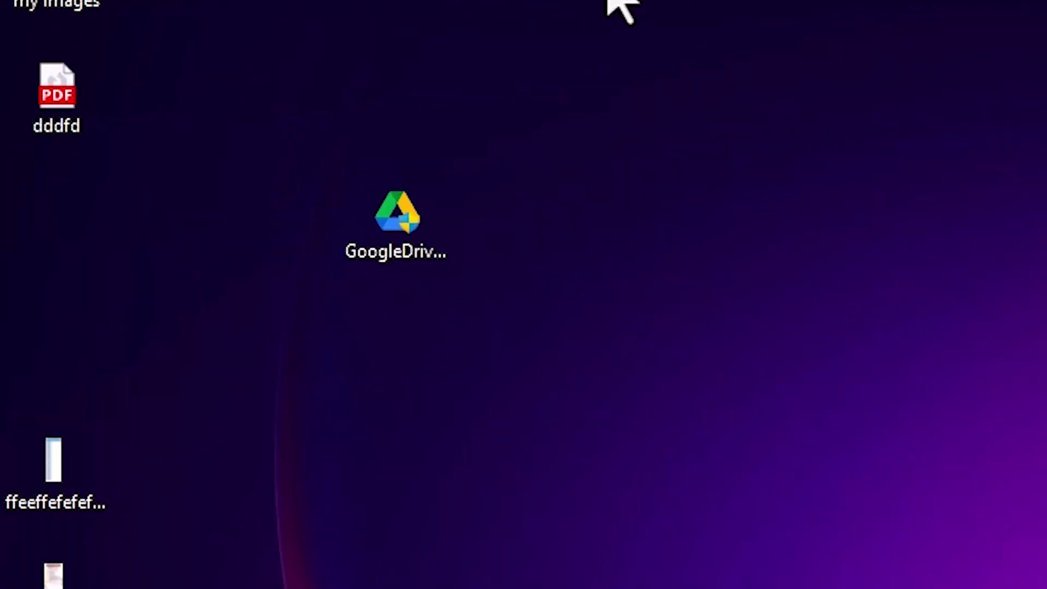
Run the desktop's GoogleDriveSetup file as administrator
{"action": "right_click", "coordinate": [404, 227]}
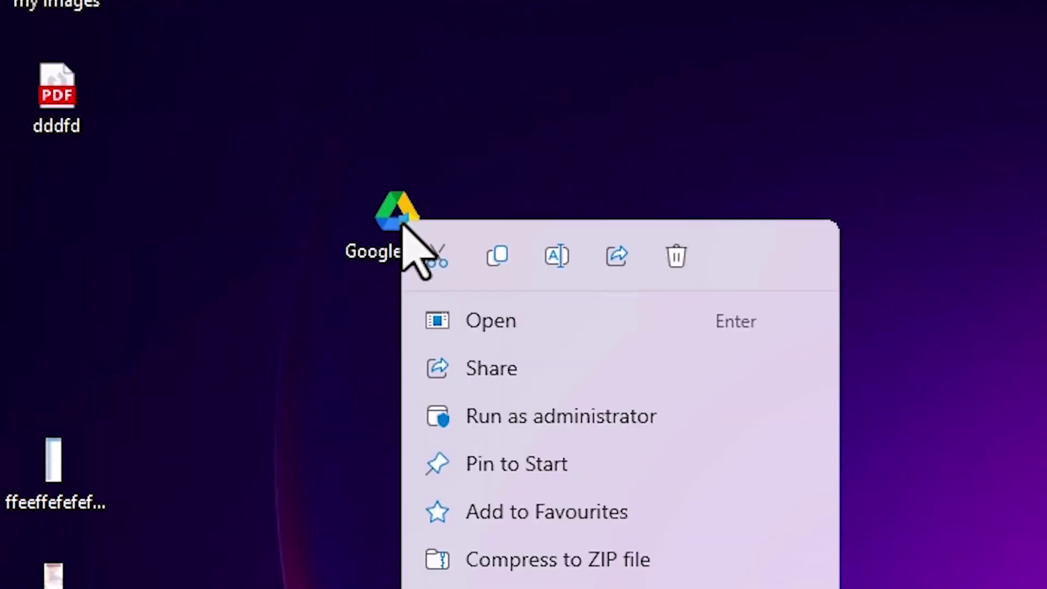
{"action": "left_click", "coordinate": [595, 420]}
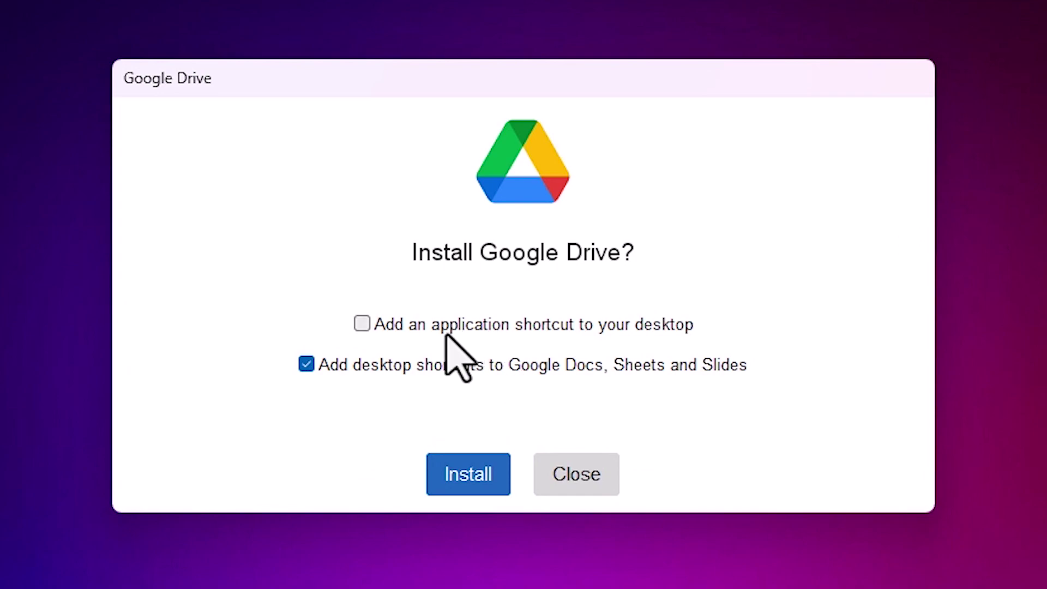
Enable the desktop application shortcut, install and launch Google Drive, and continue to sign-in
{"action": "left_click", "coordinate": [374, 323]}
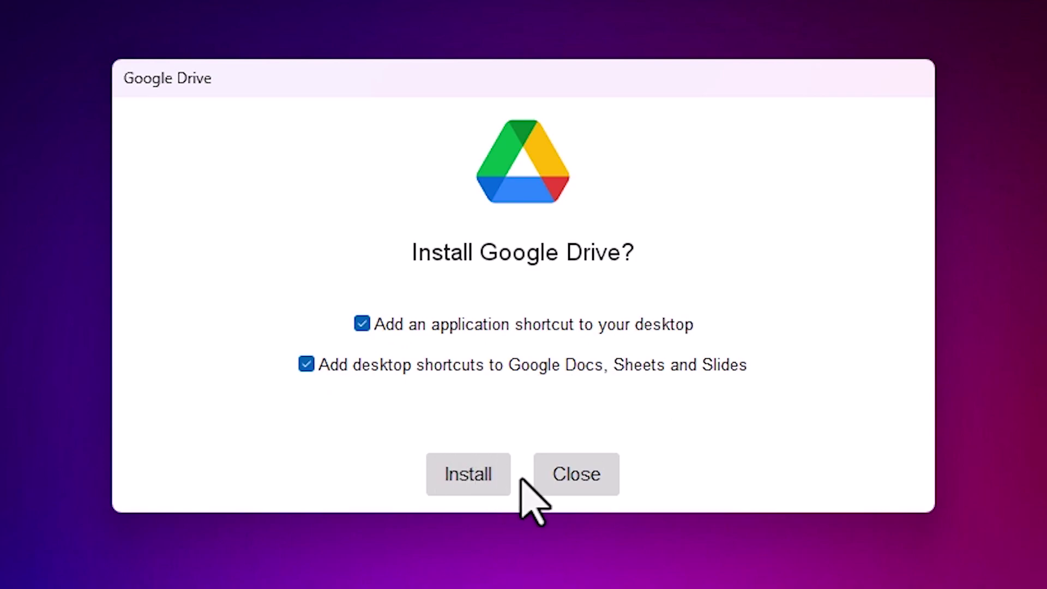
{"action": "left_click", "coordinate": [473, 487]}
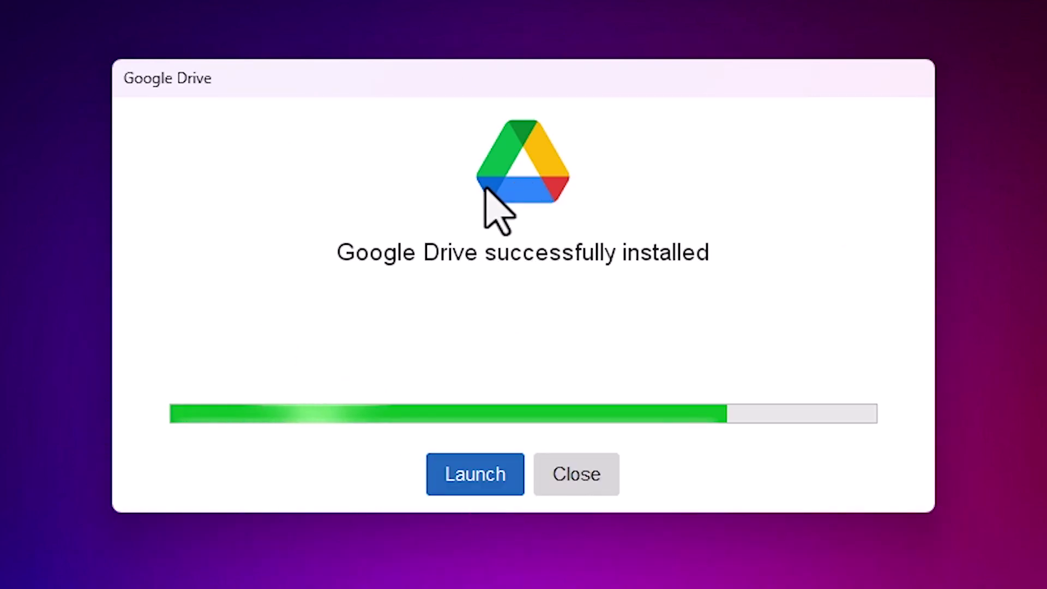
{"action": "left_click", "coordinate": [490, 476]}
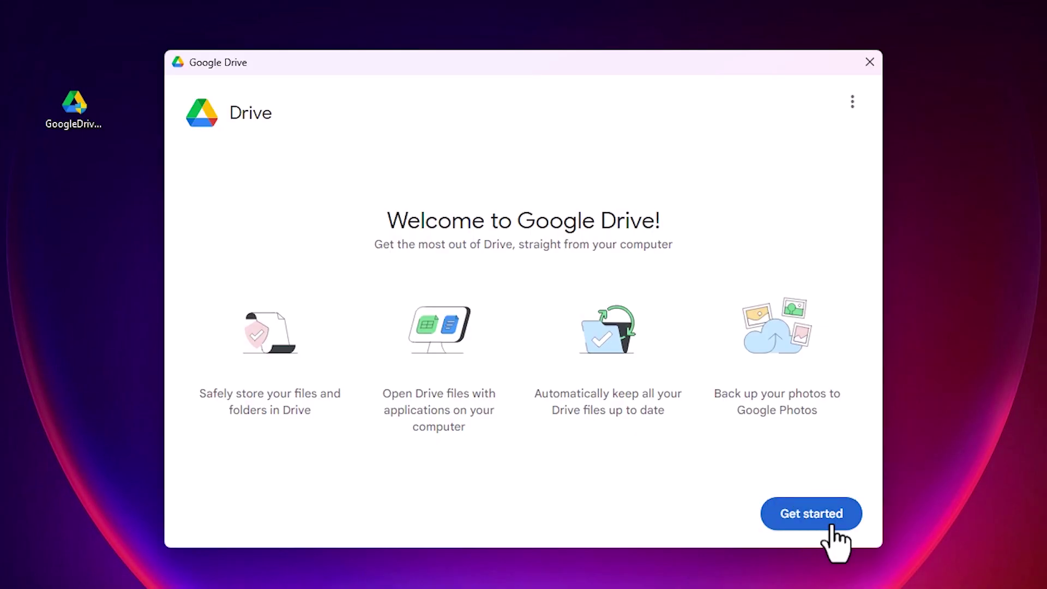
{"action": "left_click", "coordinate": [832, 524]}
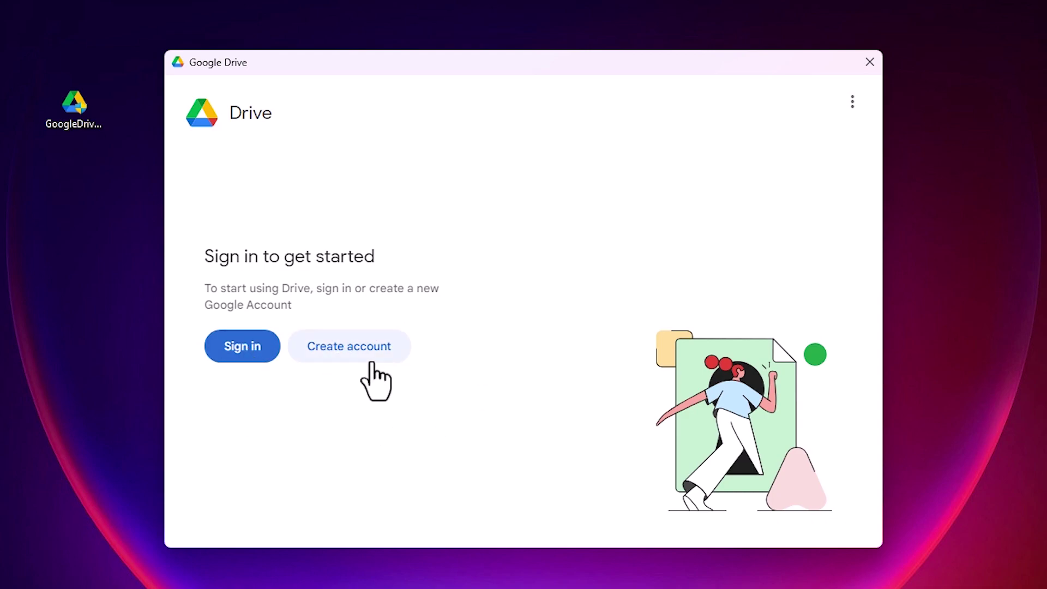
Sign in with the Google account's e-mail and password, then confirm access for Drive for desktop
{"action": "left_click", "coordinate": [252, 355]}
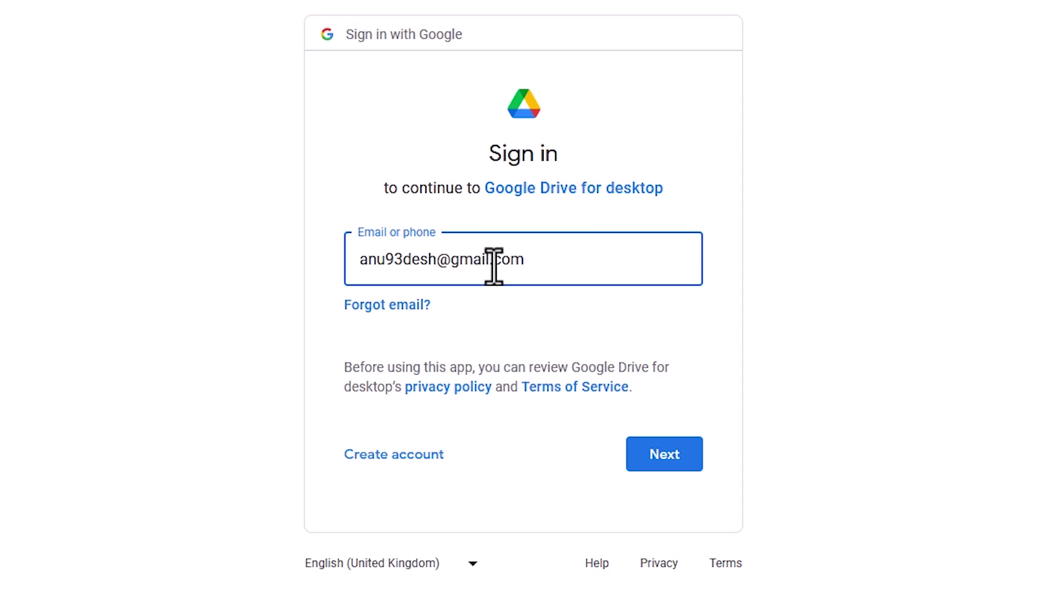
{"action": "left_click", "coordinate": [661, 467]}
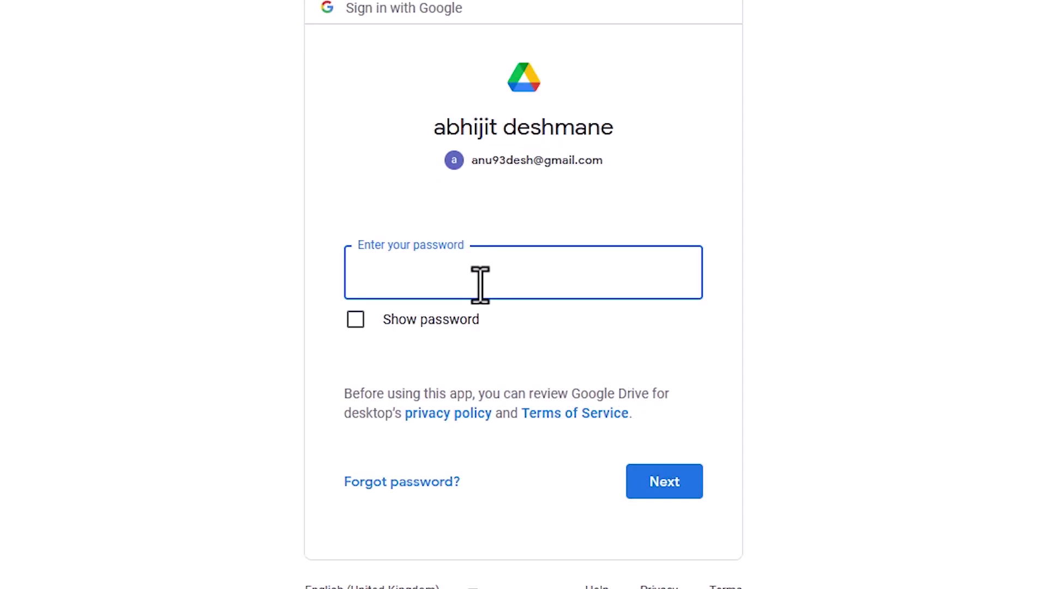
{"action": "type", "text": "••••••••••"}
{"action": "left_click", "coordinate": [666, 486]}
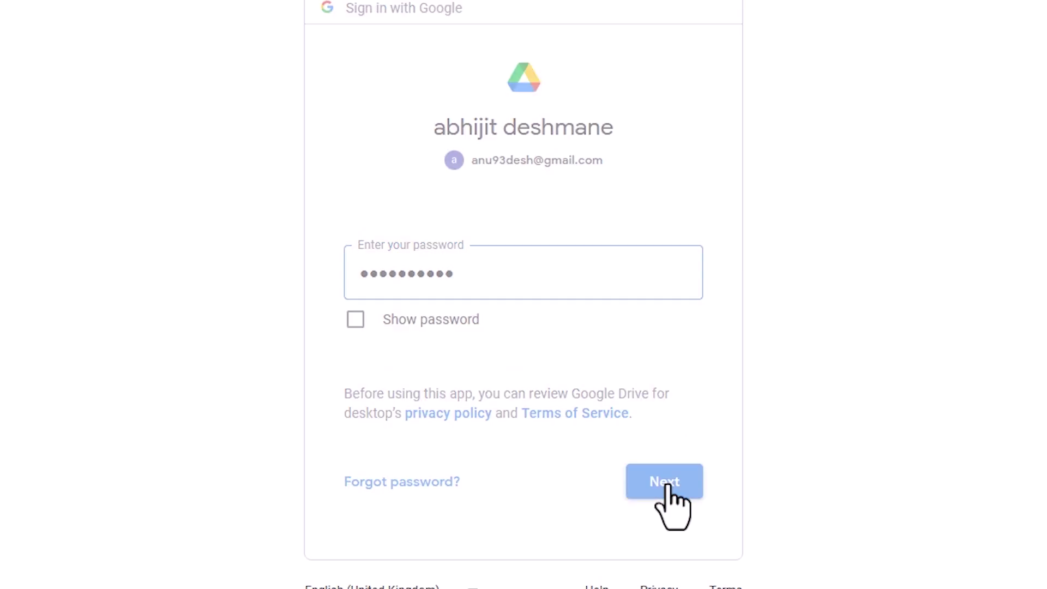
{"action": "left_click", "coordinate": [621, 489]}
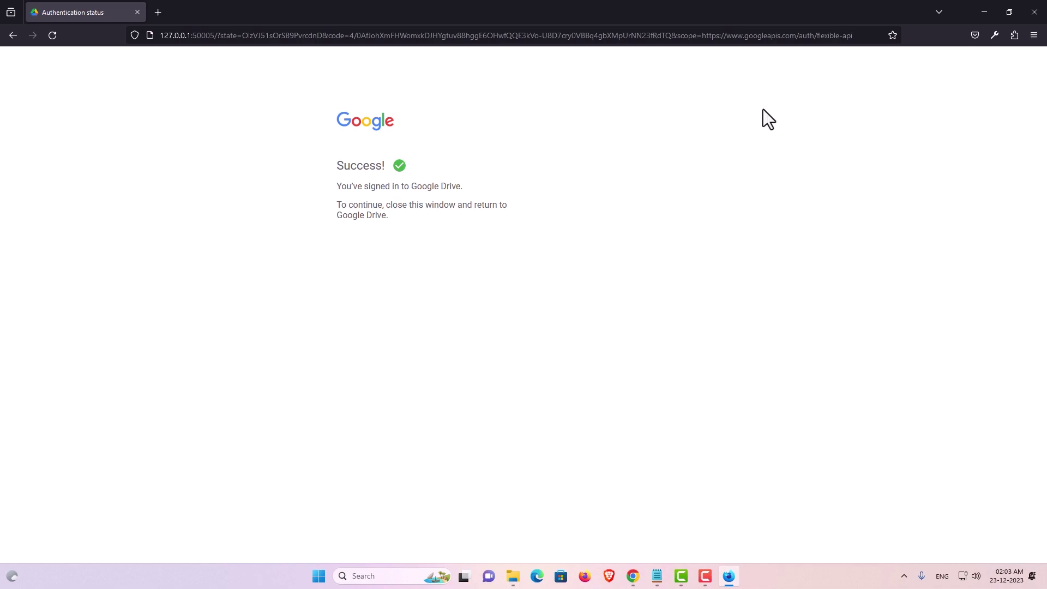
Minimize the sign-in browser and bring the Google Drive welcome window forward via the tray flyout
{"action": "left_click", "coordinate": [985, 11]}
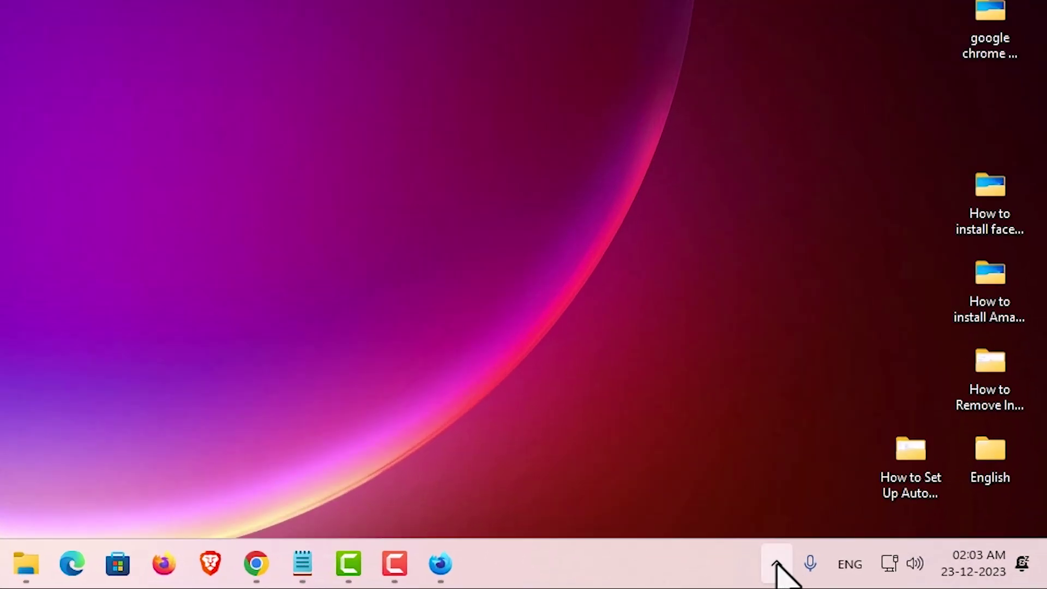
{"action": "left_click", "coordinate": [777, 565]}
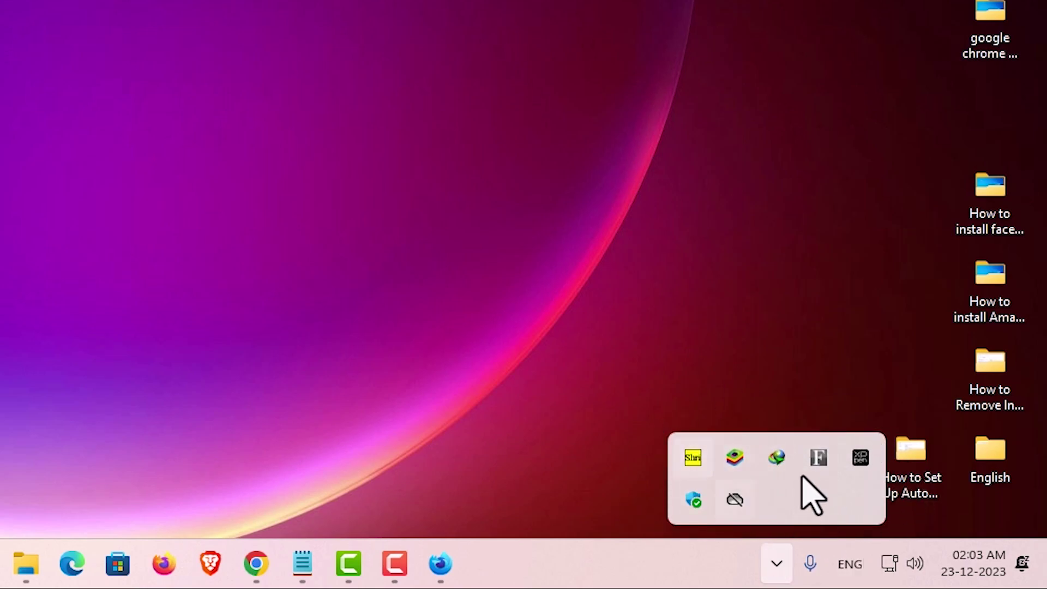
{"action": "left_click", "coordinate": [479, 376]}
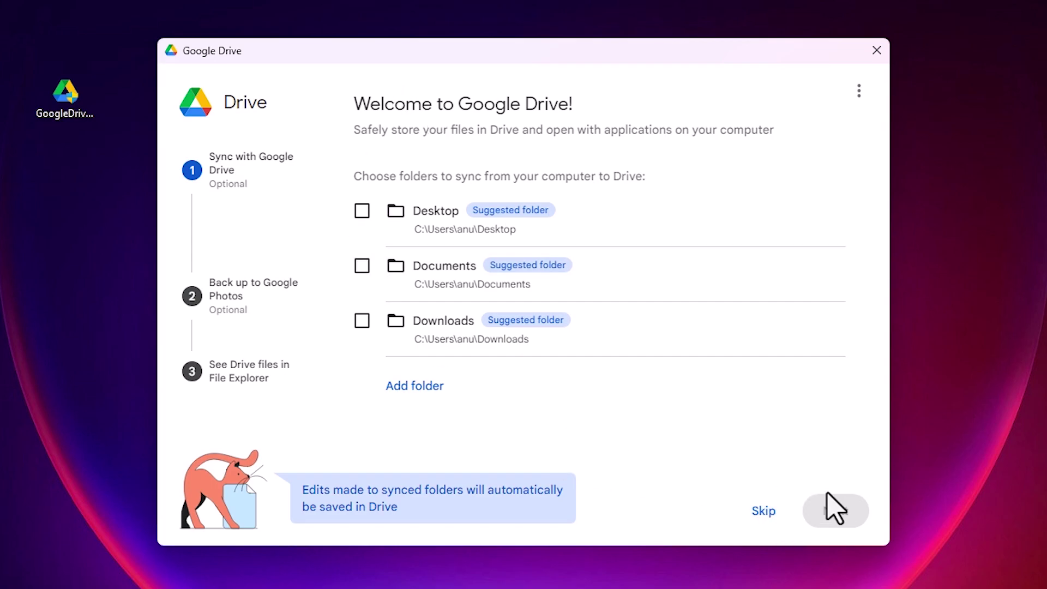
Skip folder sync and photo backup, pass the File Explorer step, and open Drive
{"action": "left_click", "coordinate": [764, 510]}
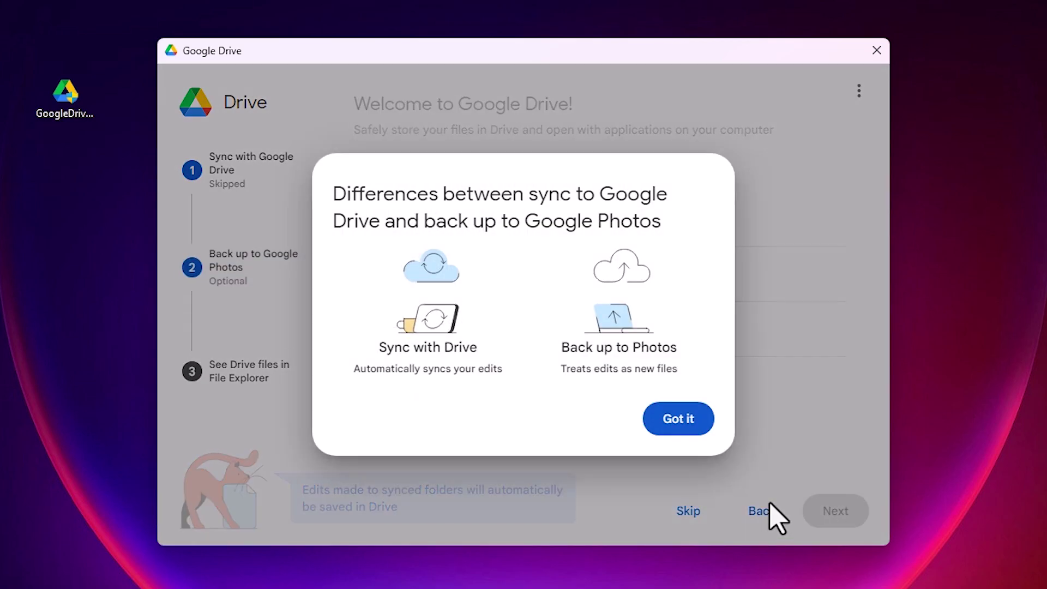
{"action": "left_click", "coordinate": [676, 420]}
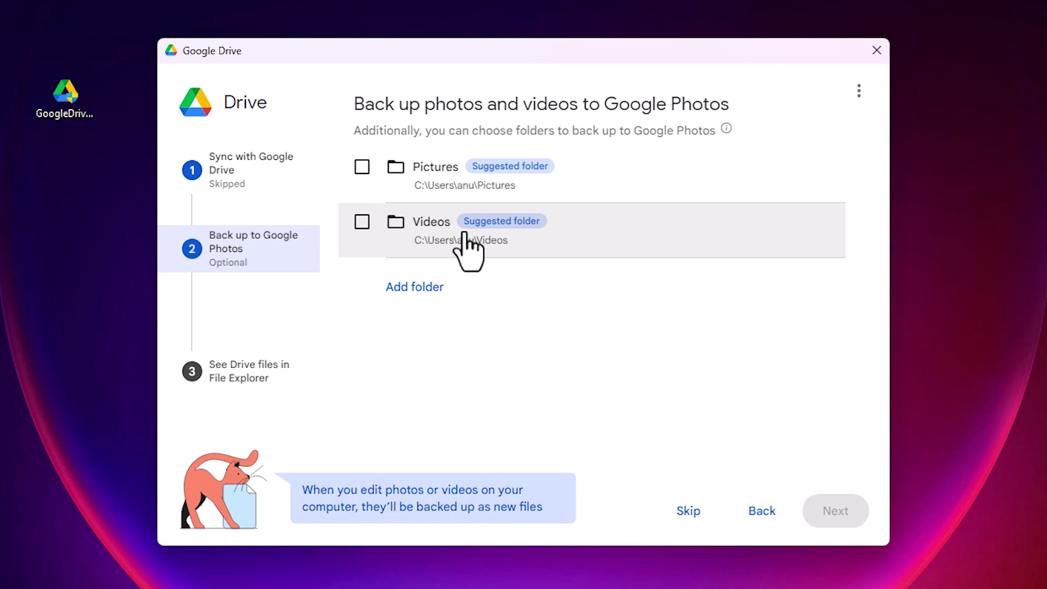
{"action": "left_click", "coordinate": [694, 513]}
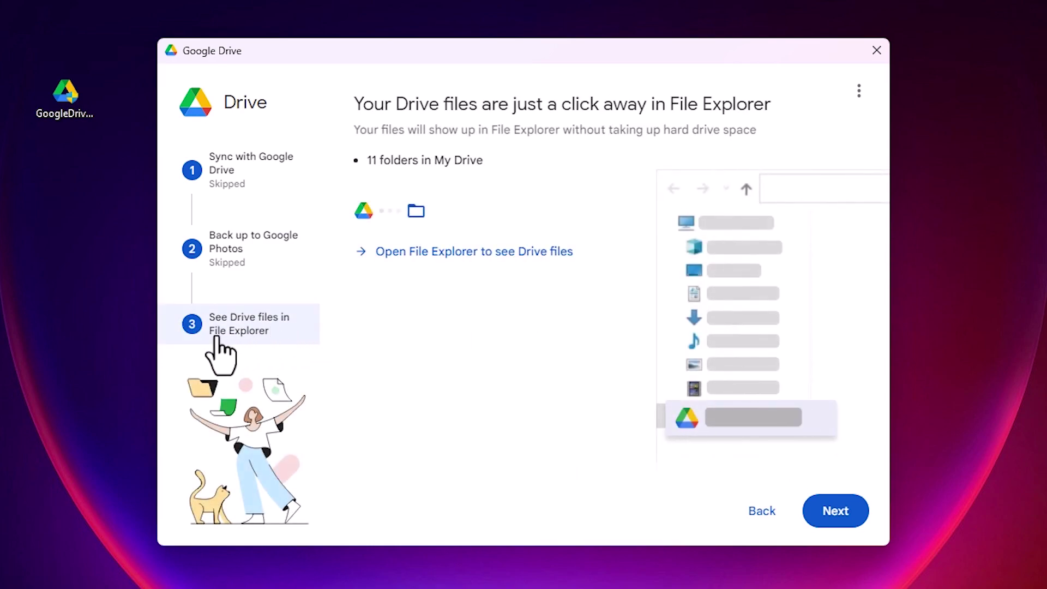
{"action": "left_click", "coordinate": [850, 521]}
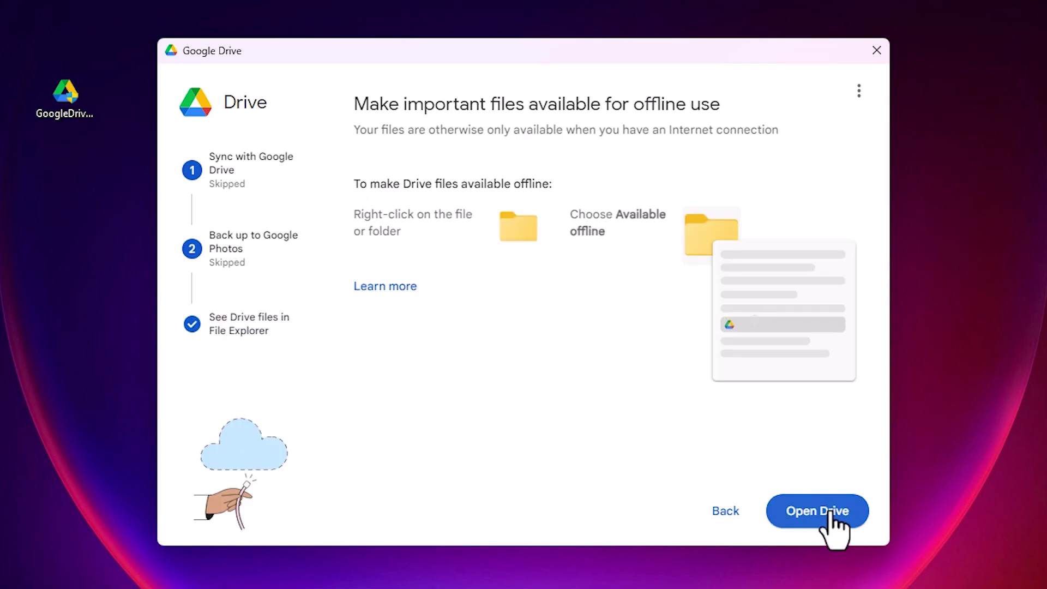
{"action": "left_click", "coordinate": [830, 512]}
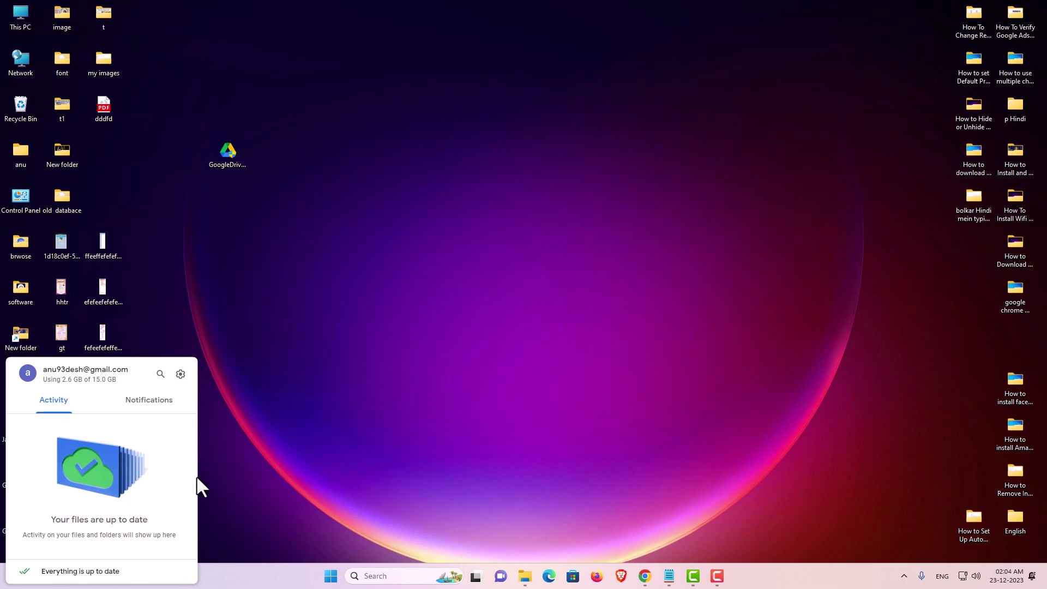
Reopen Drive from the tray, check the Activity and Notifications tabs, then close it
{"action": "left_click", "coordinate": [328, 443]}
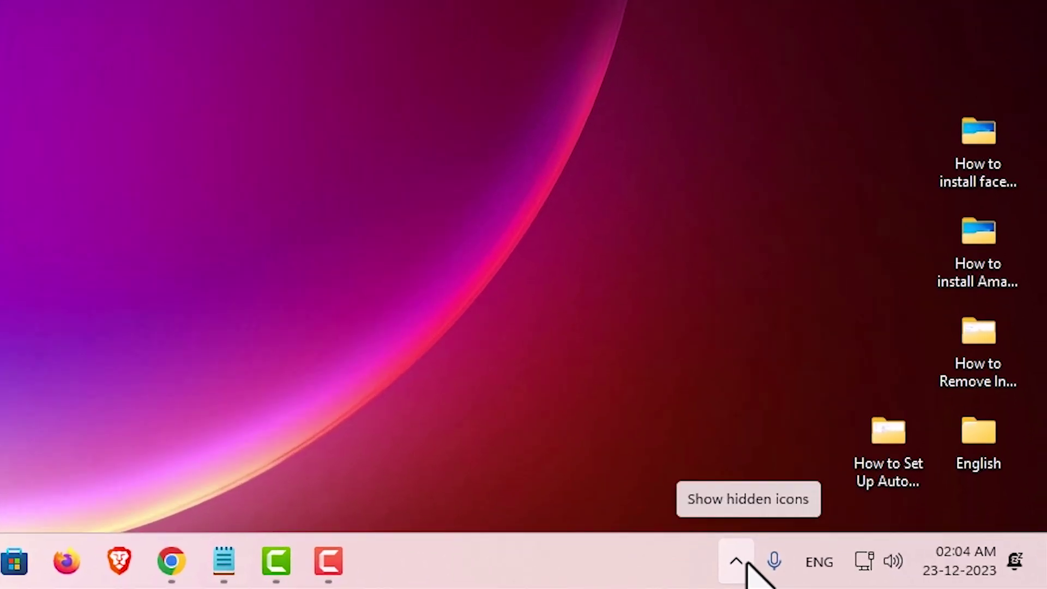
{"action": "left_click", "coordinate": [737, 561]}
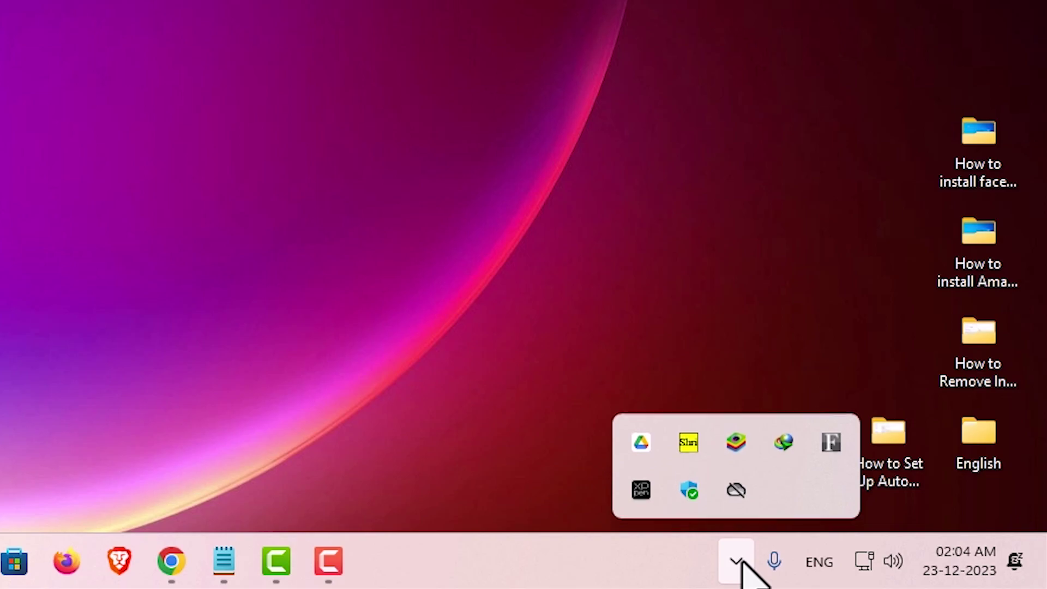
{"action": "left_click", "coordinate": [643, 455]}
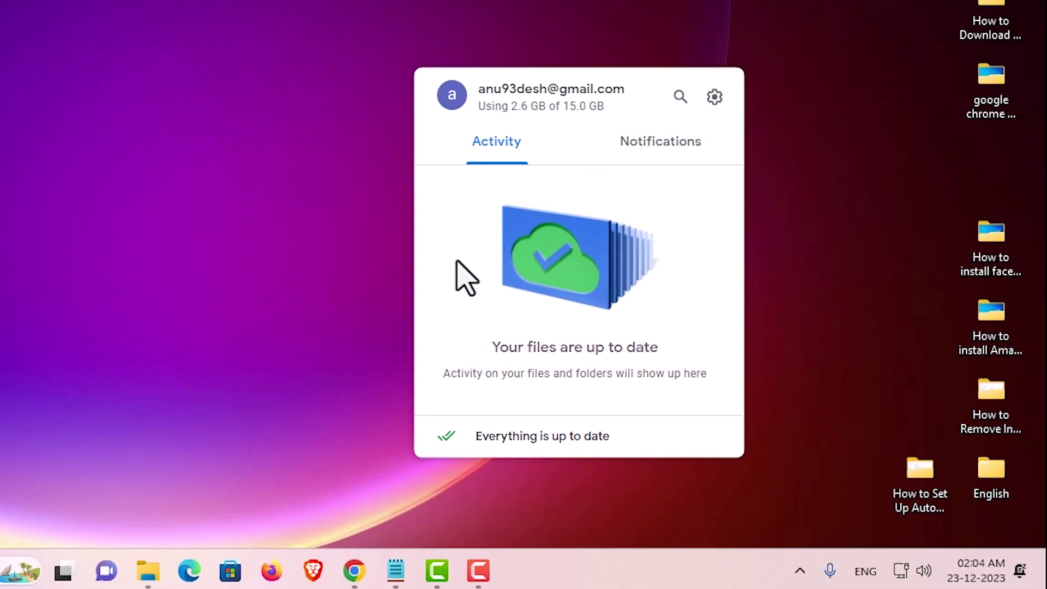
{"action": "left_click", "coordinate": [681, 155]}
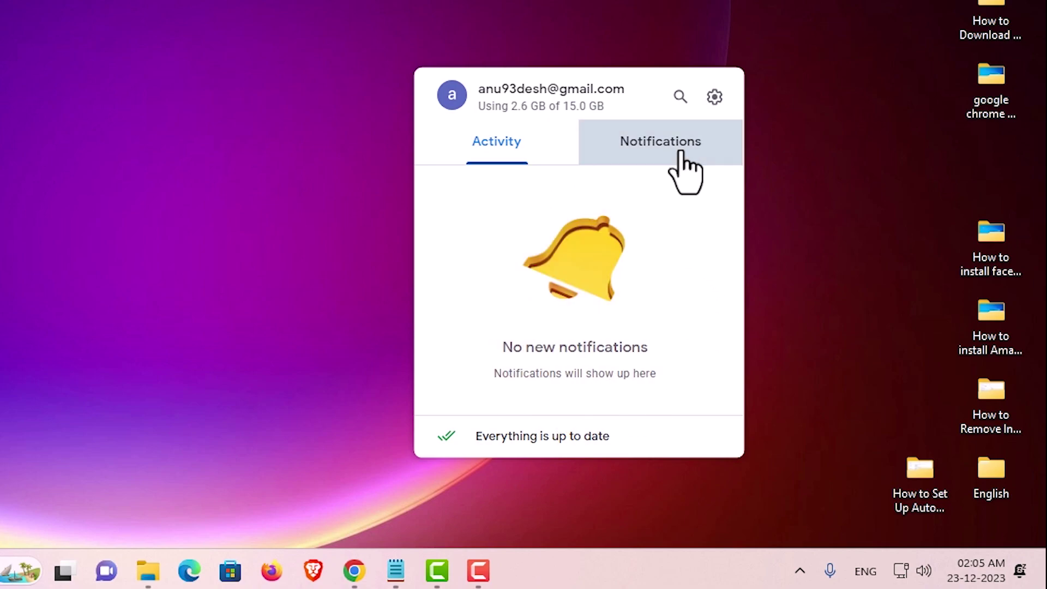
{"action": "left_click", "coordinate": [524, 153]}
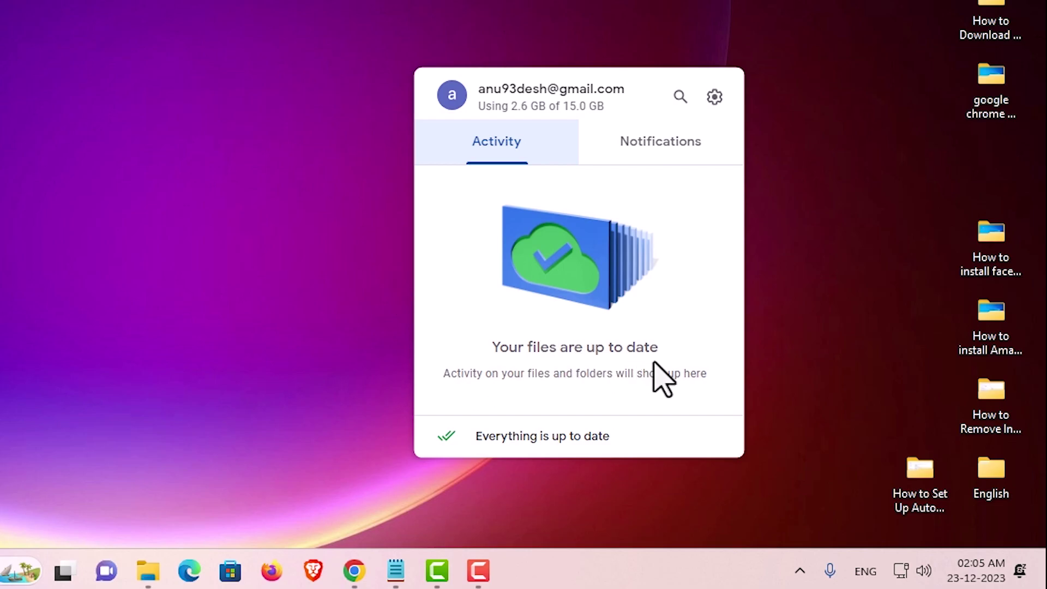
{"action": "key", "text": "Escape"}
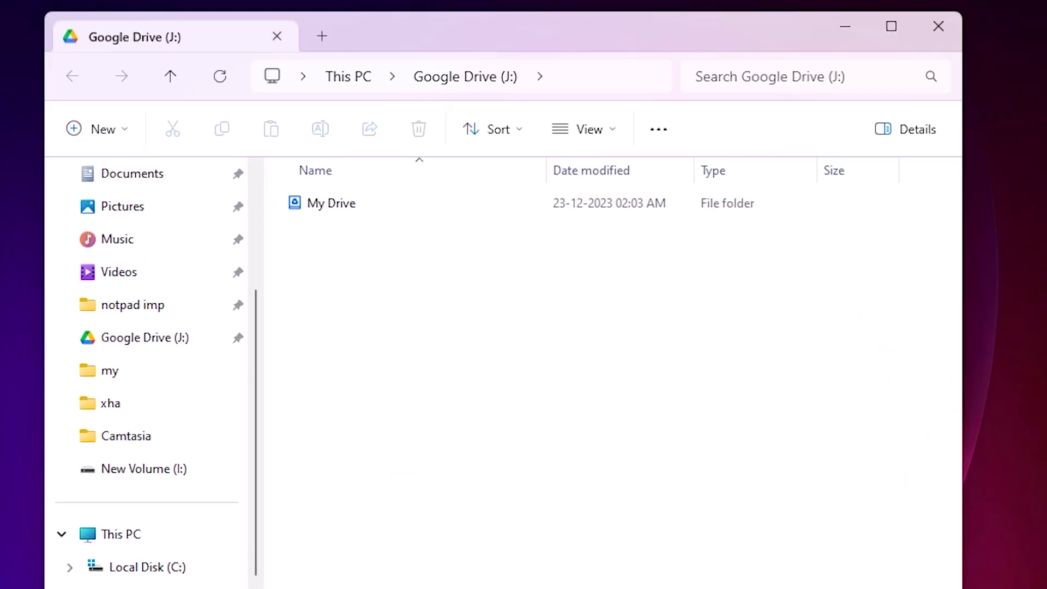
Open My Drive on Google Drive (J:) to view its folders, then close File Explorer
{"action": "double_click", "coordinate": [329, 210]}
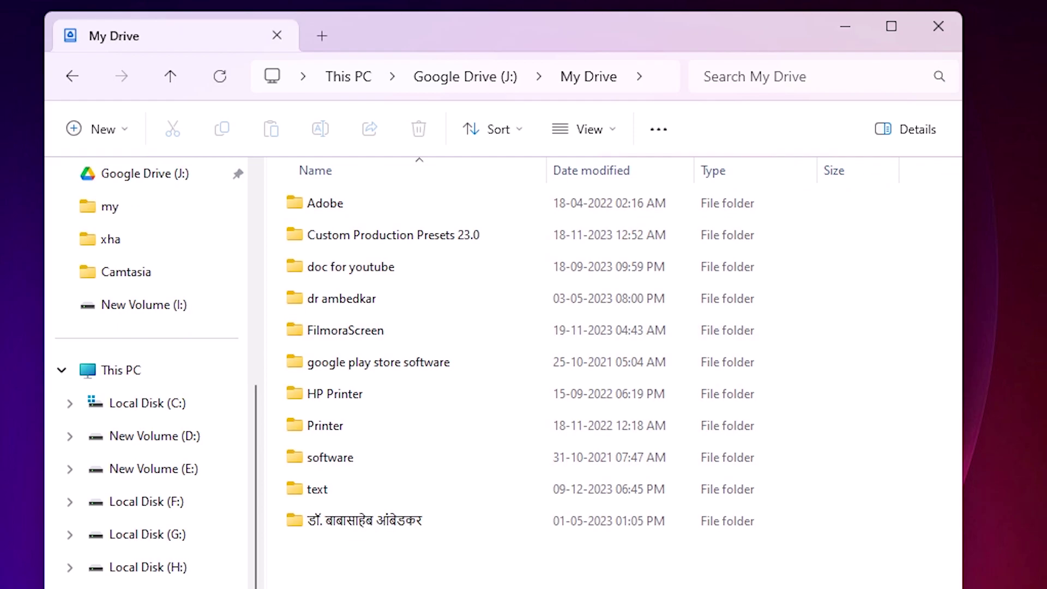
{"action": "left_click", "coordinate": [934, 37]}
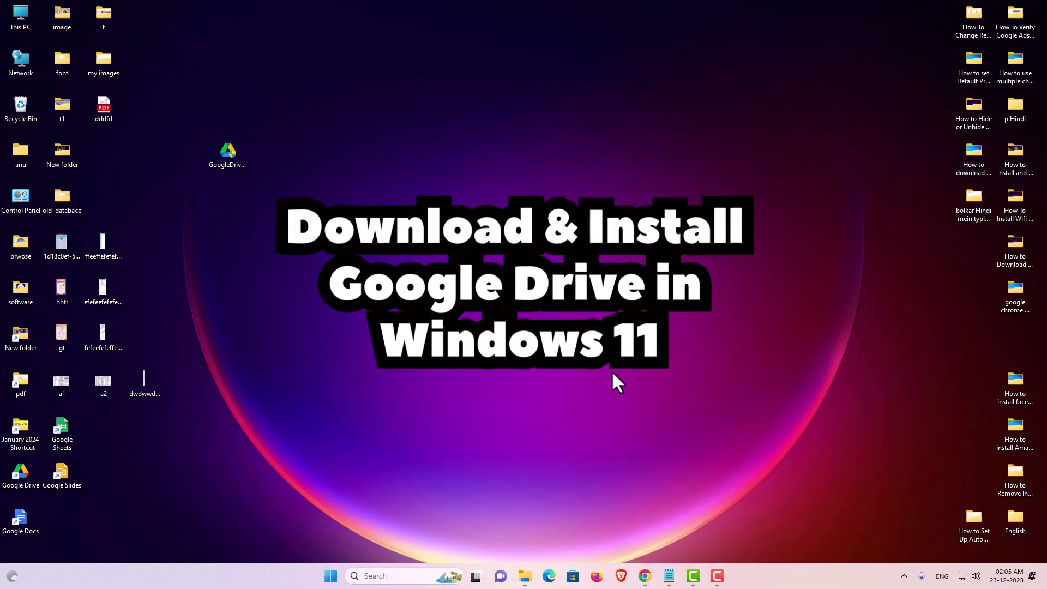